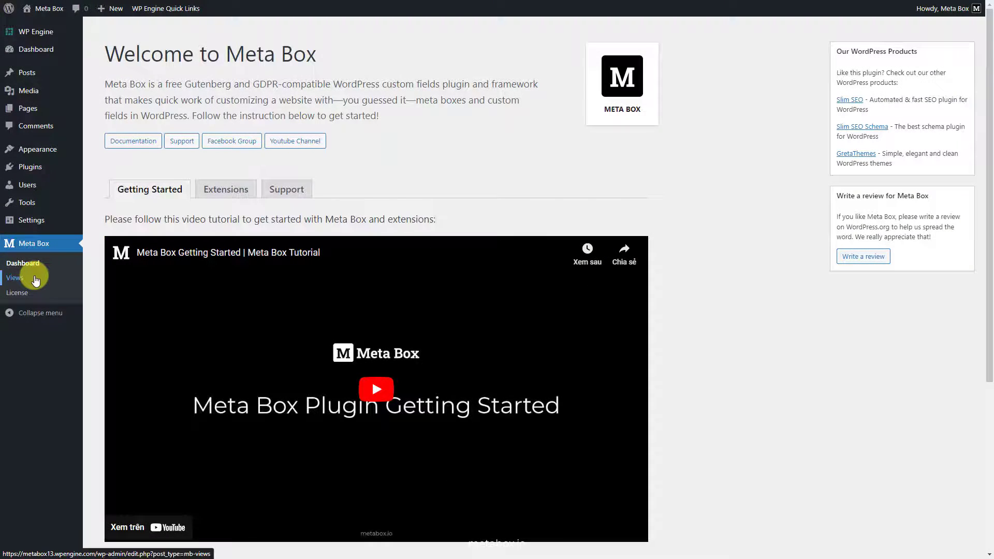
# - Create a view titled "Add code to Header" whose template holds a description meta tag reading "Meta Box plugin" and a stylesheet link to styles.css
pyautogui.click(15, 278)
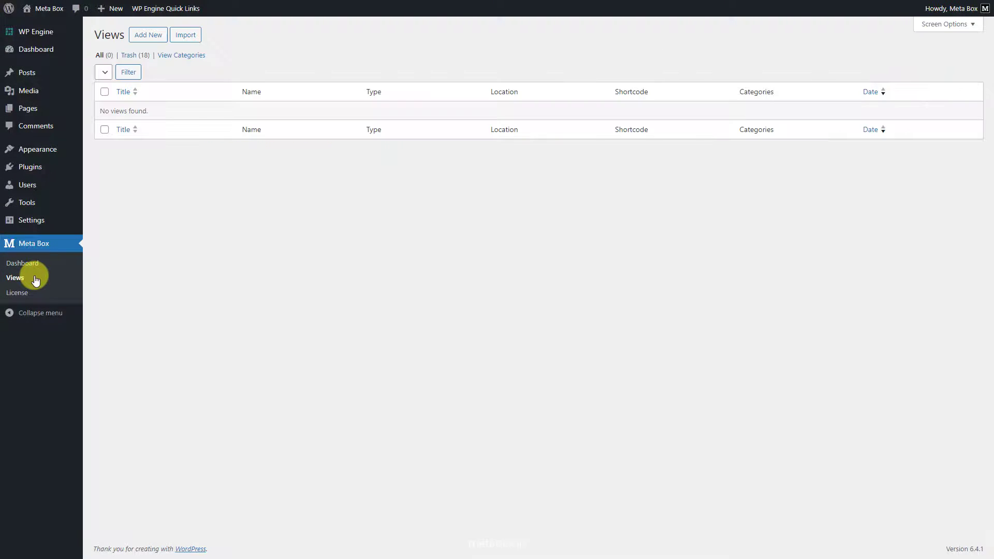
pyautogui.click(151, 36)
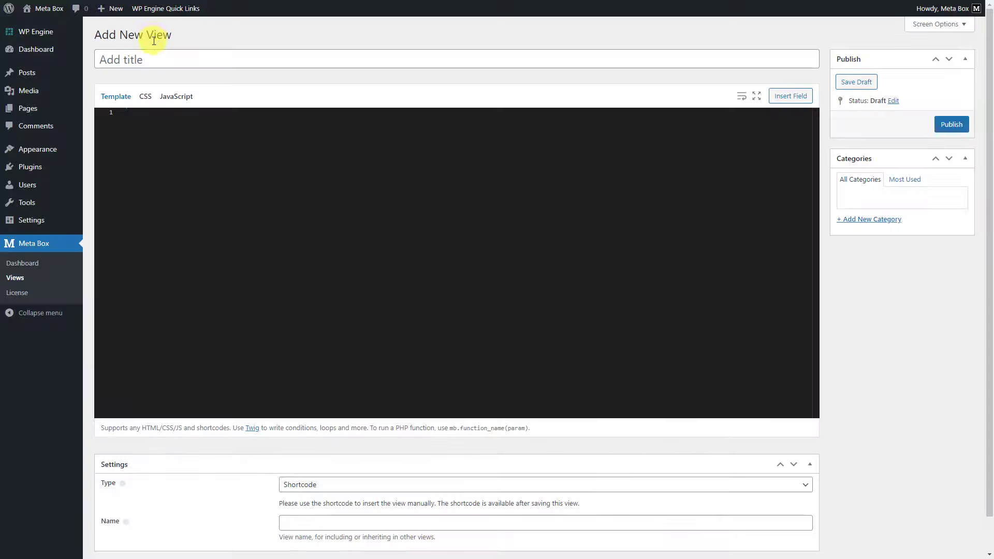
pyautogui.click(144, 60)
pyautogui.write('Add code to Header')
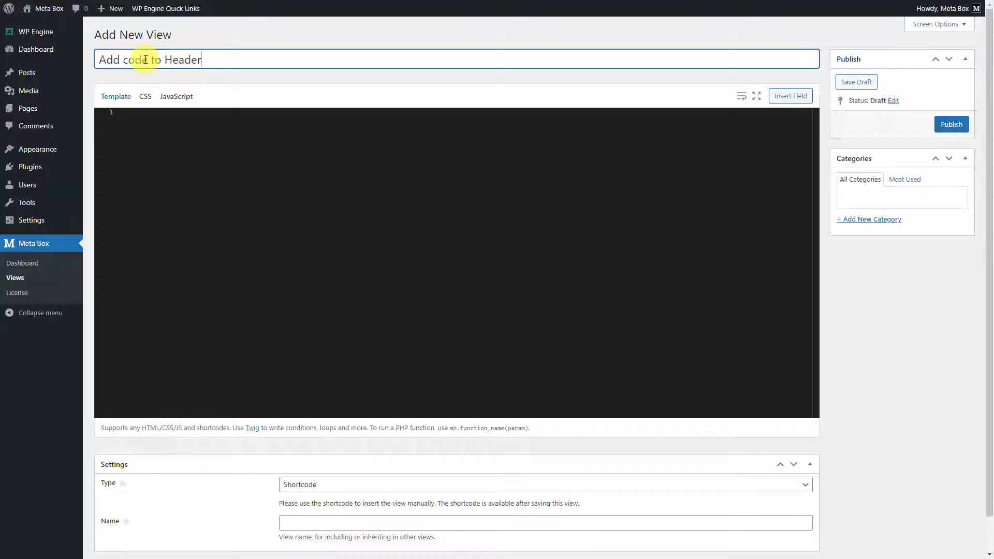
pyautogui.click(135, 114)
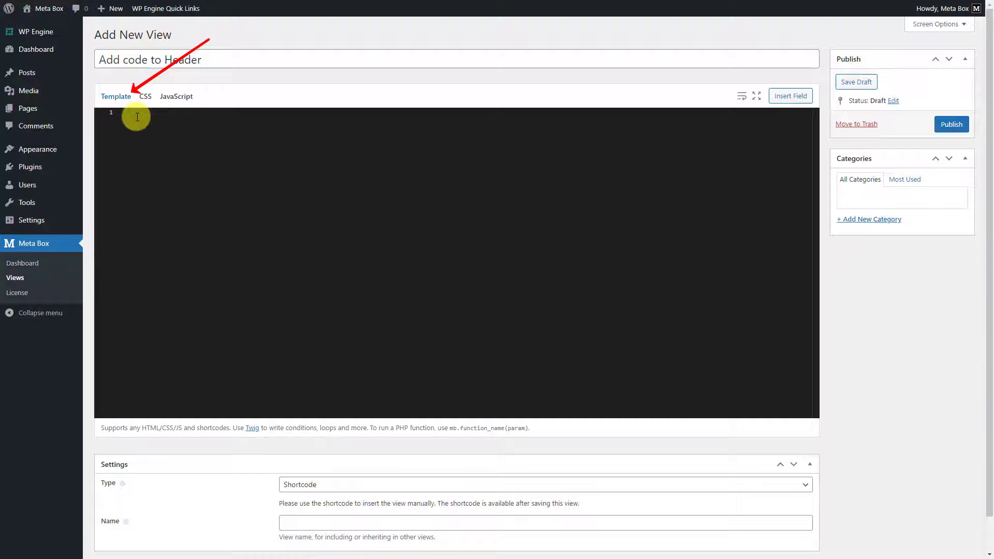
pyautogui.write('<meta name="description" content="Meta Box plugin "> <link rel="stylesheet" href="styles.css">')
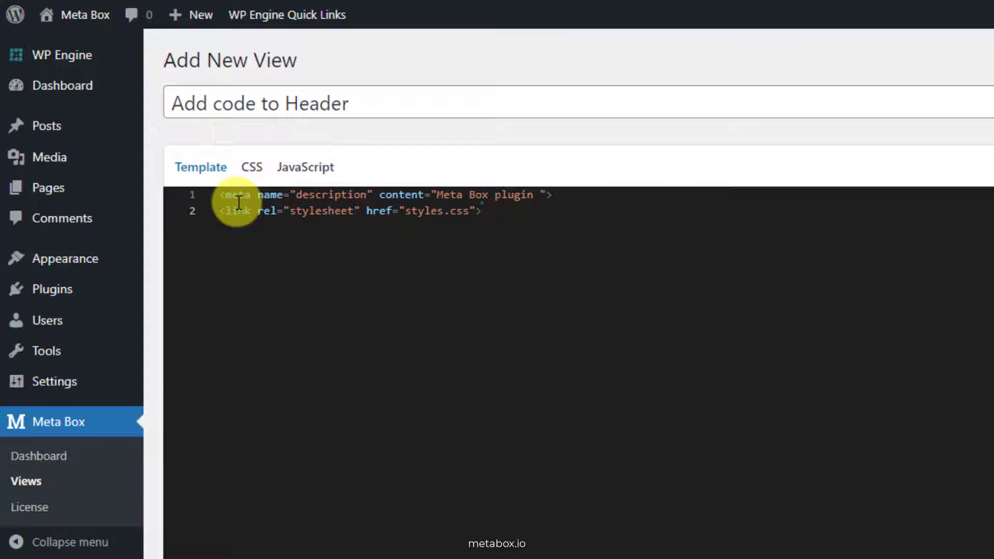
# - Add view CSS that sets "header ul li a" to color red !important, commented "Change color of header", and JavaScript alert('Add code to Header')
pyautogui.click(251, 168)
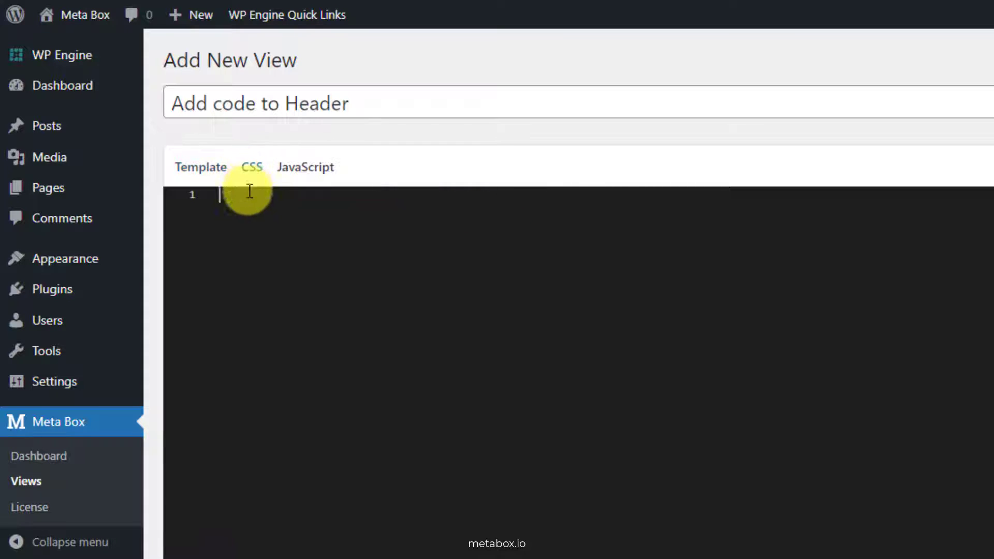
pyautogui.write('/* Change color of header */ header ul li a {     color: red !important; }')
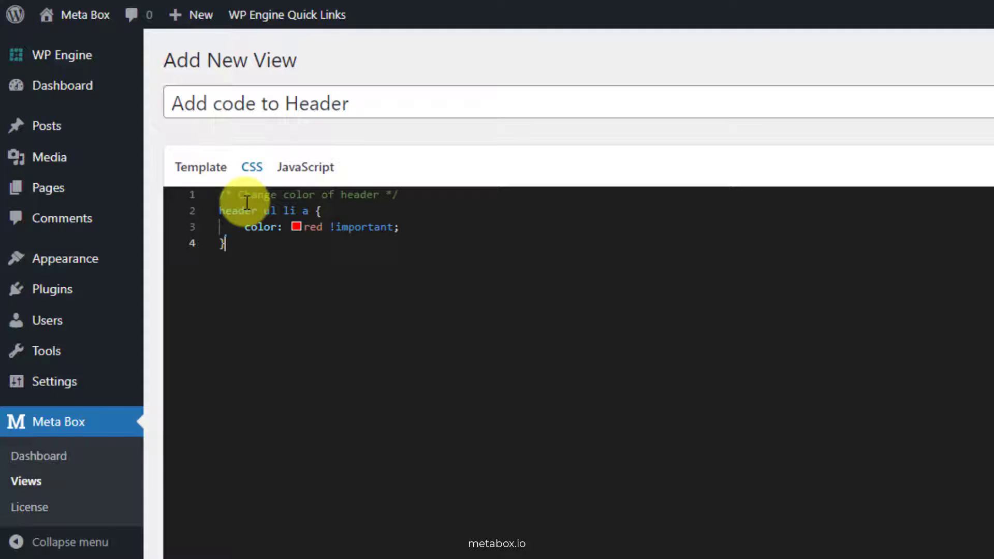
pyautogui.click(295, 174)
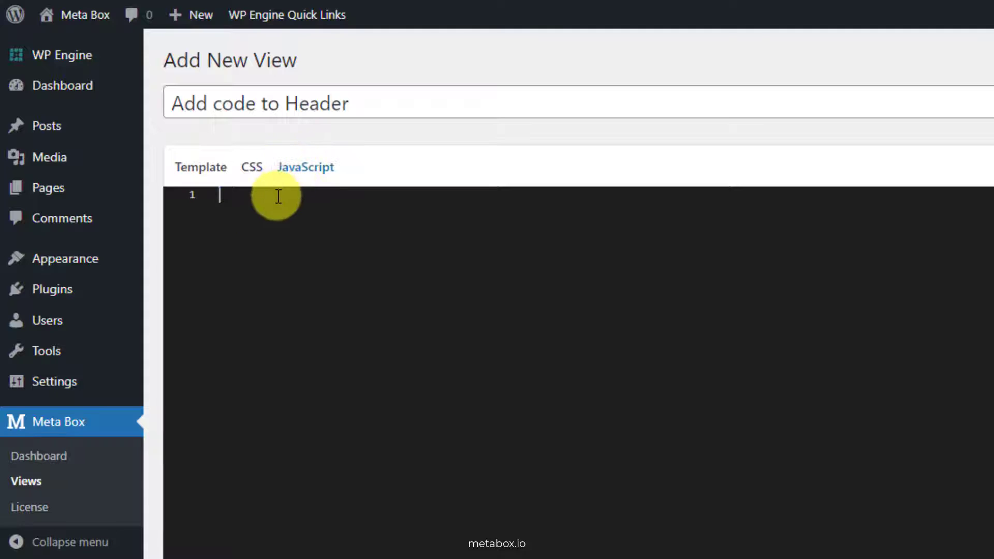
pyautogui.write("alert('Add code to Header')")
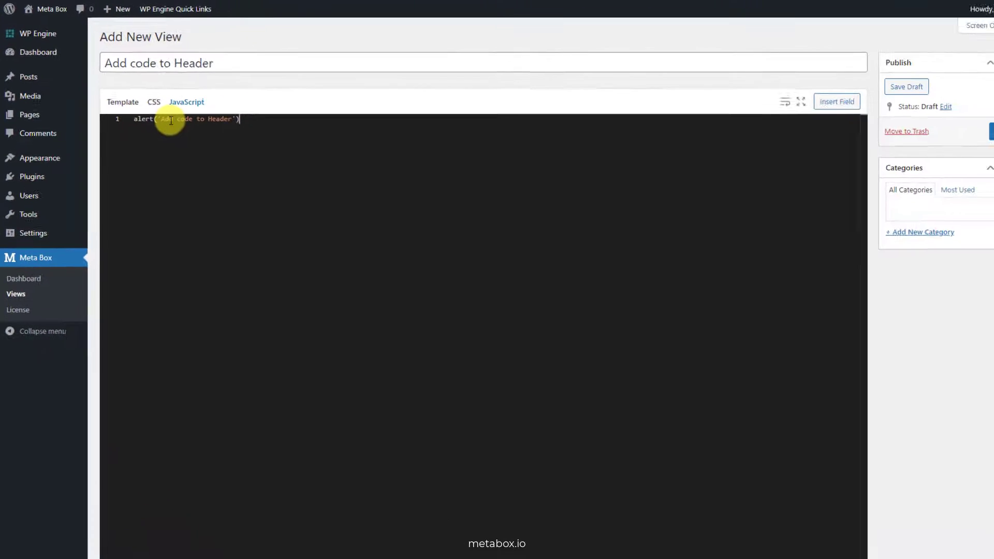
# - Set the header view's type to Action with the action name wp_head
pyautogui.moveTo(989, 293); pyautogui.dragTo(991, 443)
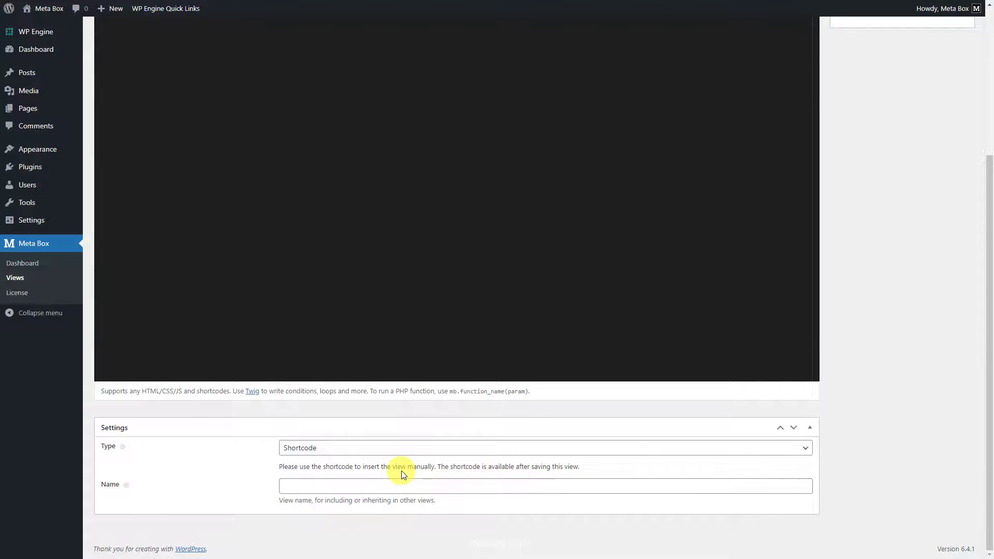
pyautogui.click(350, 448)
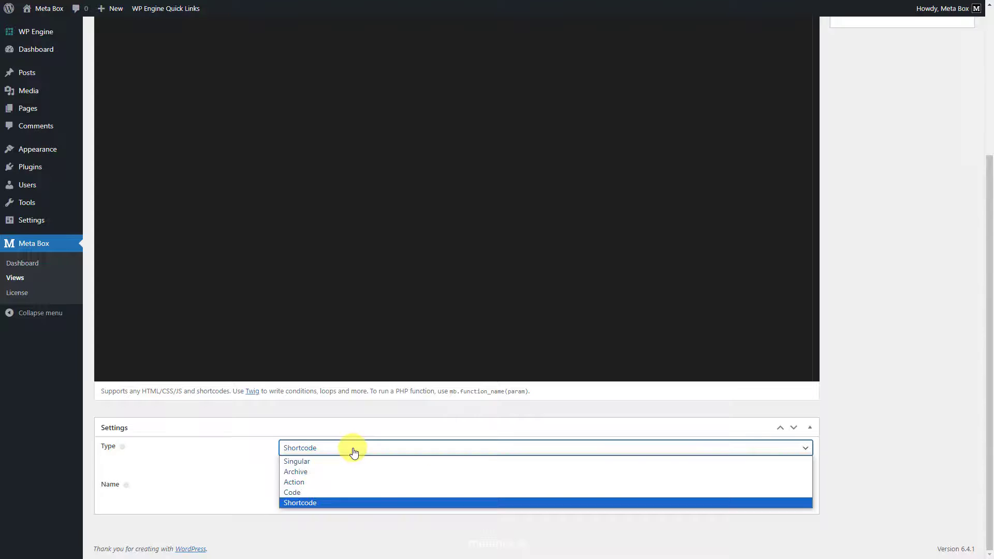
pyautogui.click(343, 482)
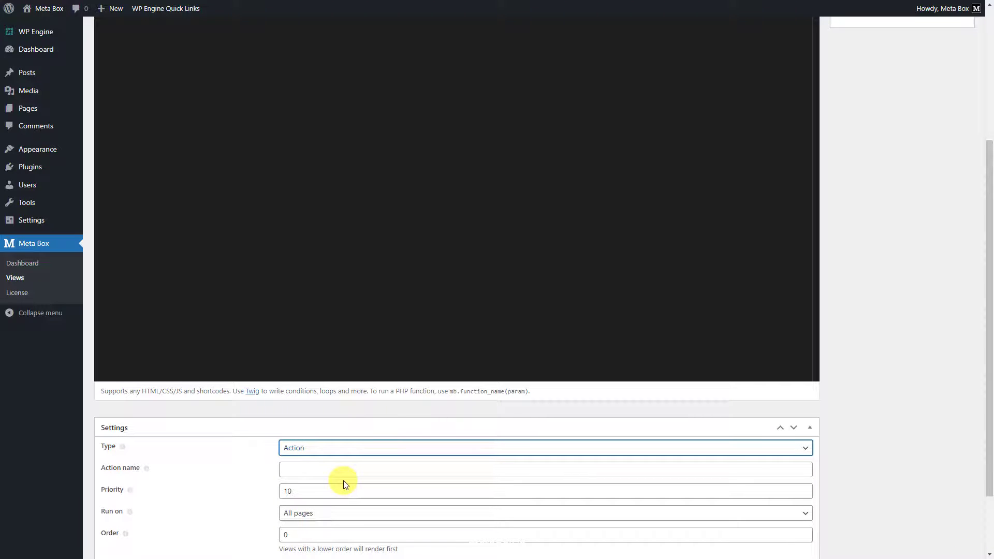
pyautogui.click(333, 472)
pyautogui.write('wp_head')
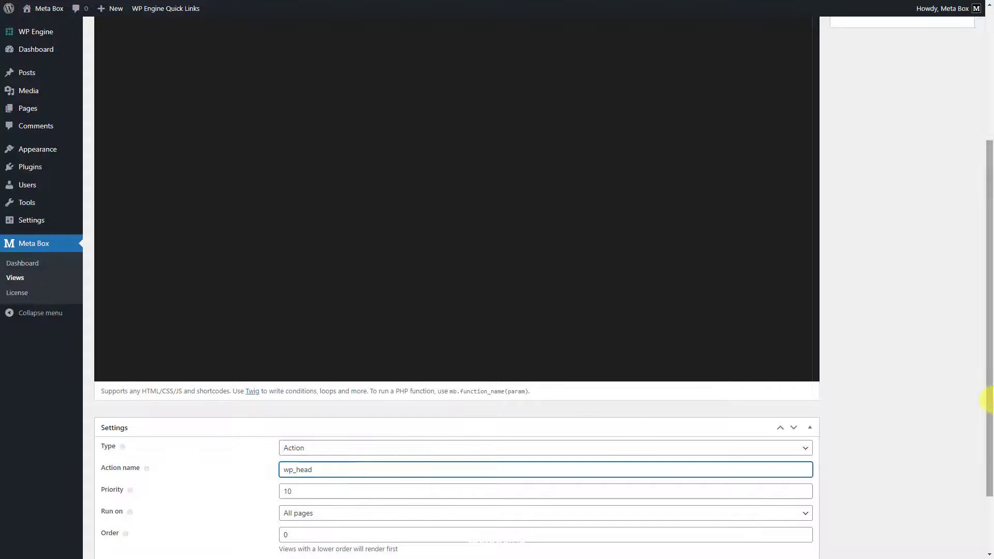
# - Publish the header view and visit the live site, dismissing its alert
pyautogui.moveTo(985, 399); pyautogui.dragTo(980, 259)
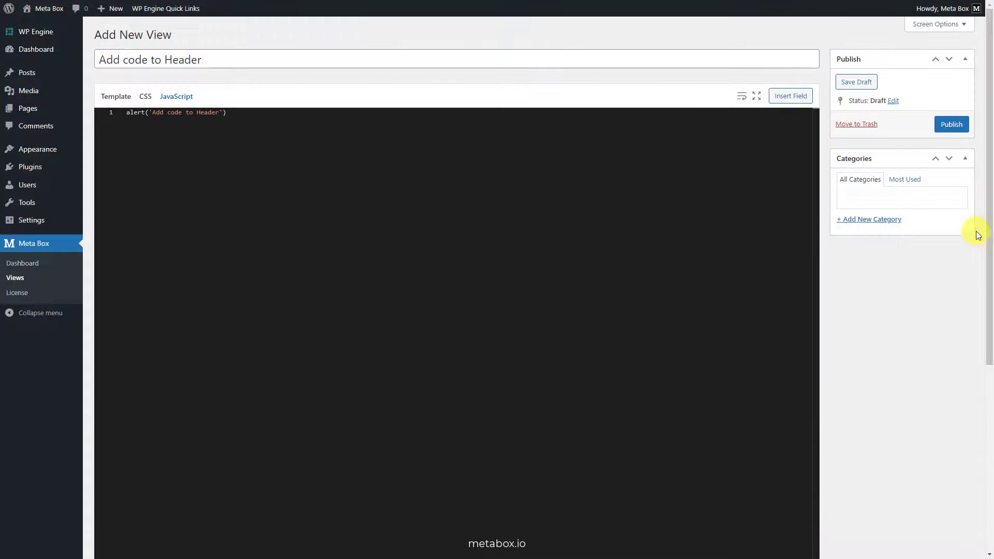
pyautogui.click(950, 125)
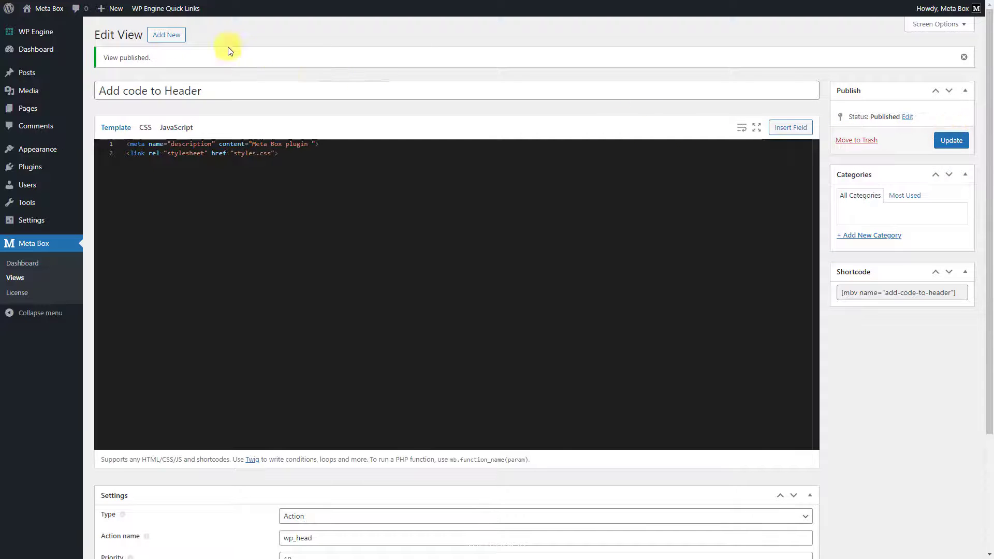
pyautogui.click(53, 30)
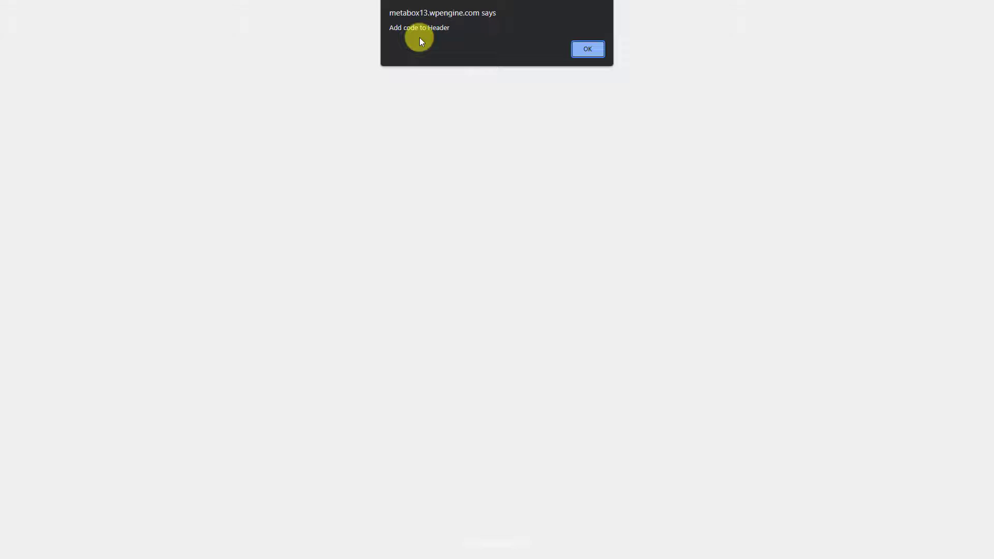
pyautogui.click(589, 48)
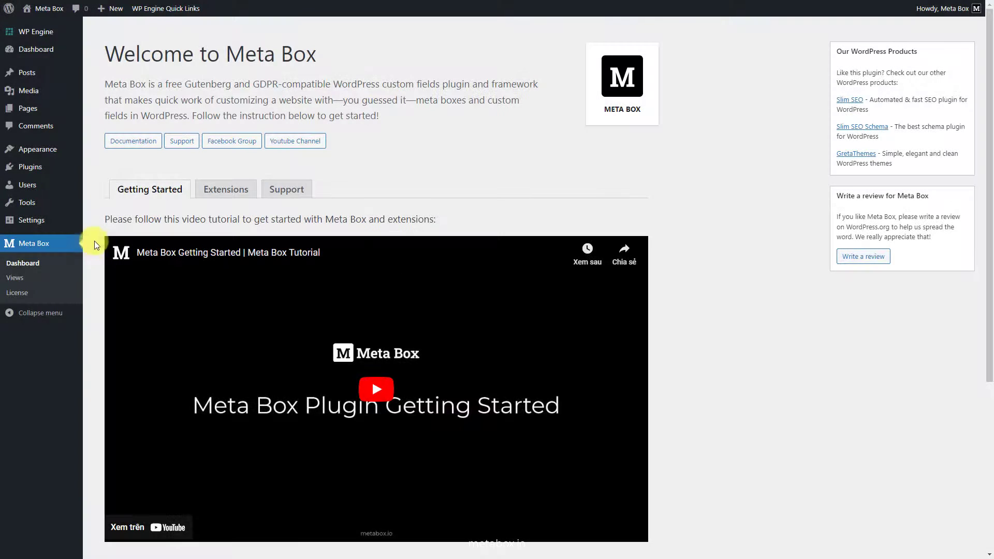
# - Create a view titled "Add code to Footer" with a template div of class add-code-footer containing "Add code to Footer"
pyautogui.click(27, 275)
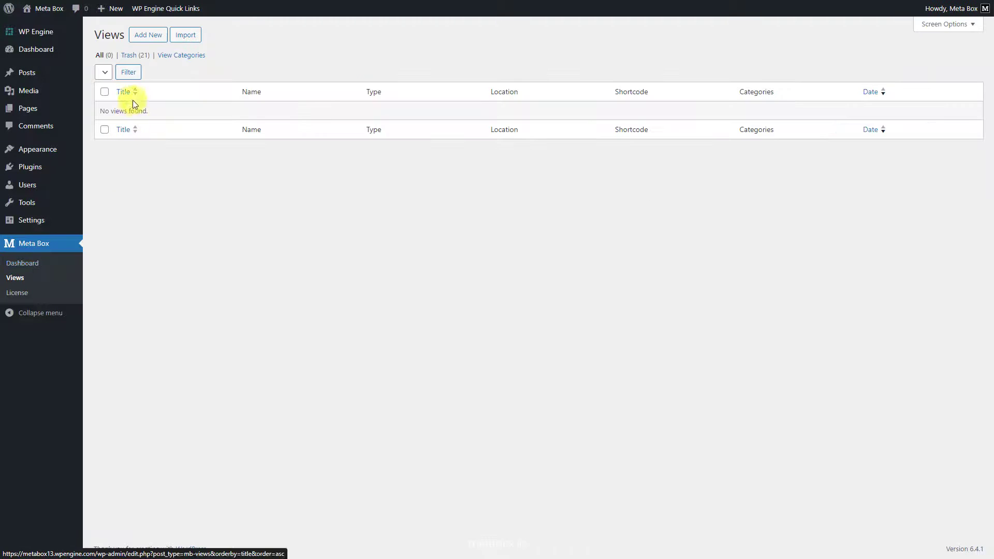
pyautogui.click(153, 35)
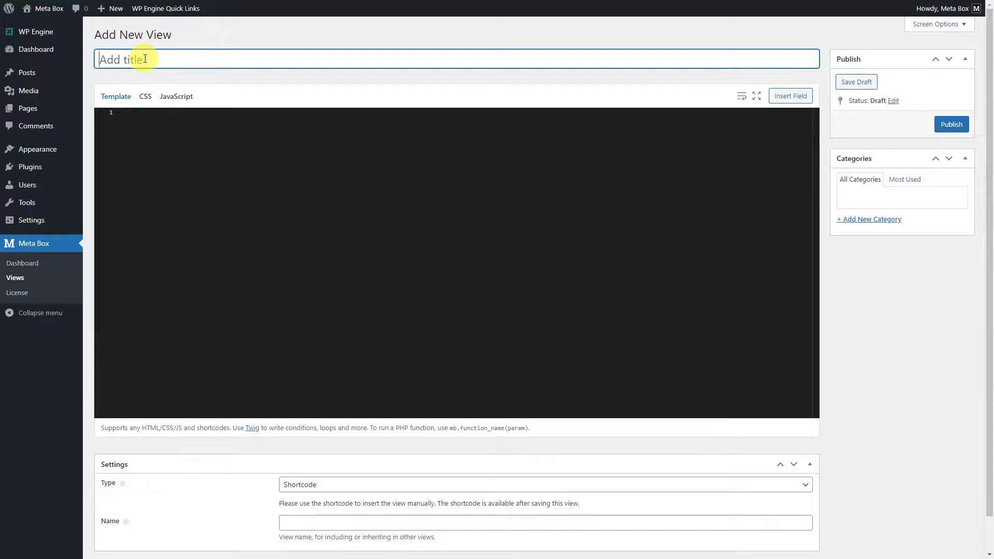
pyautogui.write('Add code to Footer')
pyautogui.click(133, 115)
pyautogui.write('<div class="add-code-footer">Add code to Footer</div>')
# - Style .add-code-footer with centered text, background #000, color #fff, font size 20px and padding 20px, and add JavaScript alert('Add code to Footer')
pyautogui.click(144, 96)
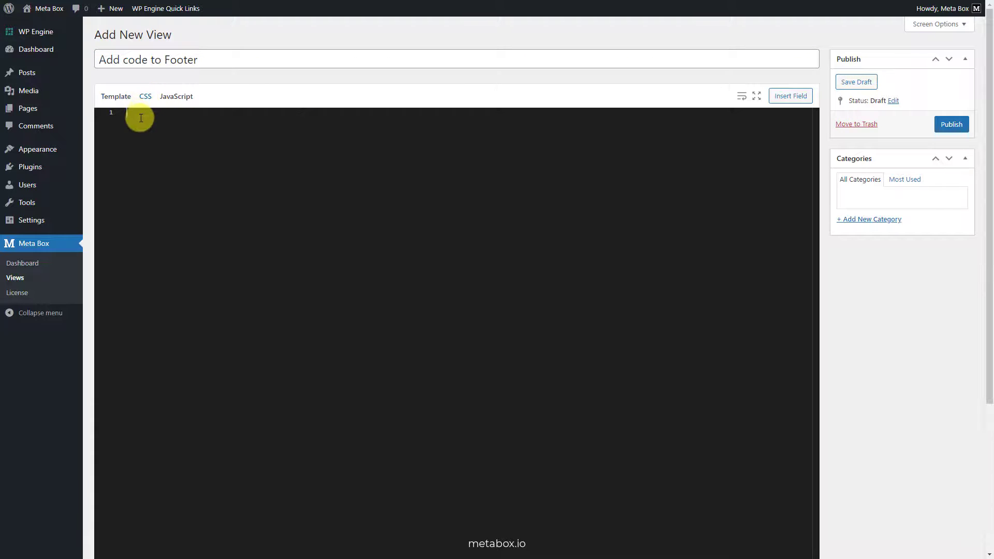
pyautogui.click(139, 118)
pyautogui.write('.add-code-footer {     text-align: center;     background: #000;     color: #fff;     font-size: 20px;     padding: 20px; }')
pyautogui.click(174, 96)
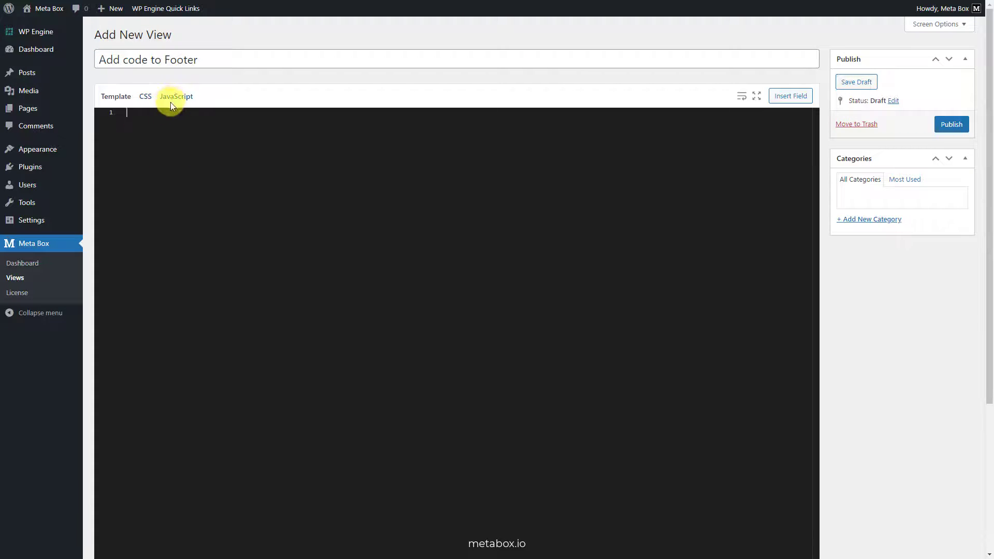
pyautogui.click(160, 116)
pyautogui.write("alert('Add code to Footer')")
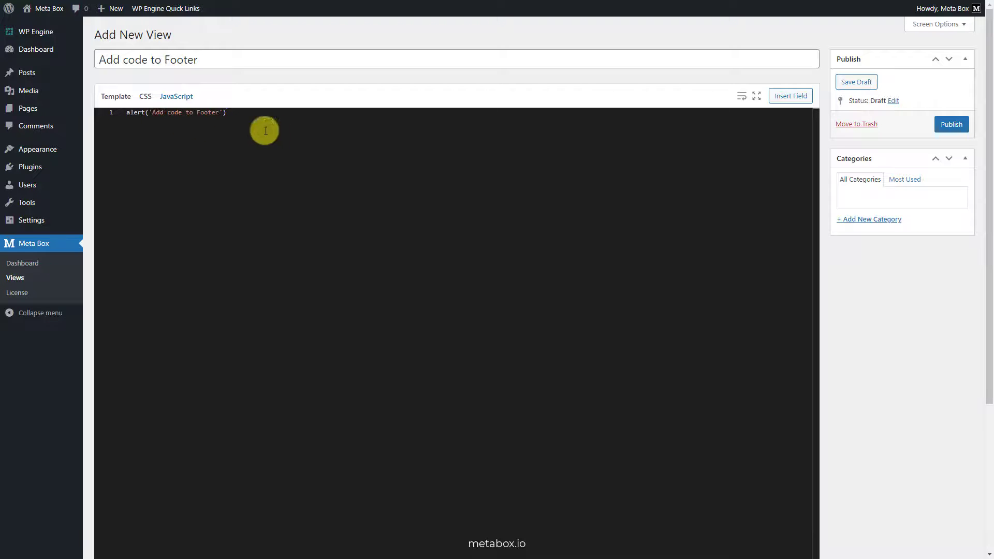
# - Set the footer view's type to Action with the action name wp_footer
pyautogui.moveTo(990, 150); pyautogui.dragTo(989, 306)
pyautogui.click(379, 453)
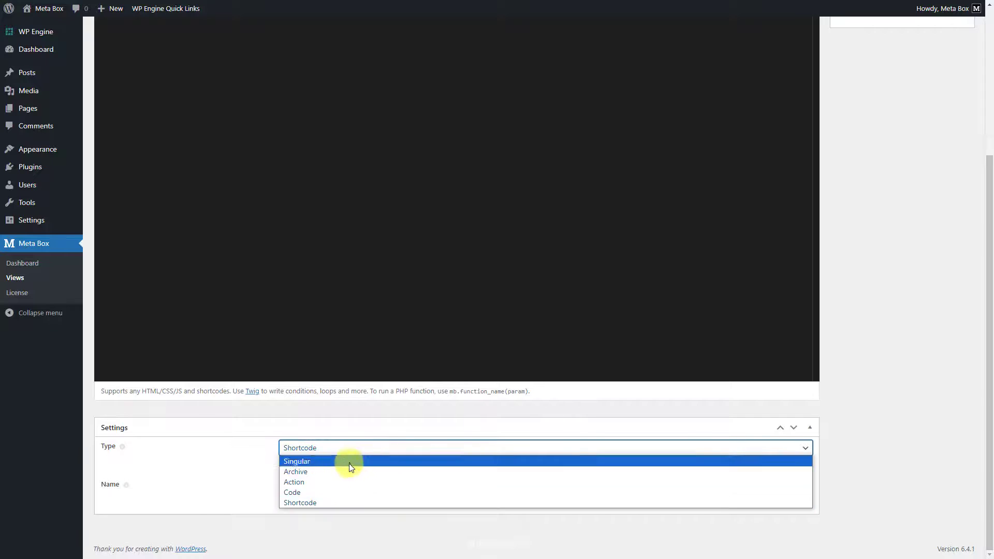
pyautogui.click(322, 481)
pyautogui.click(305, 468)
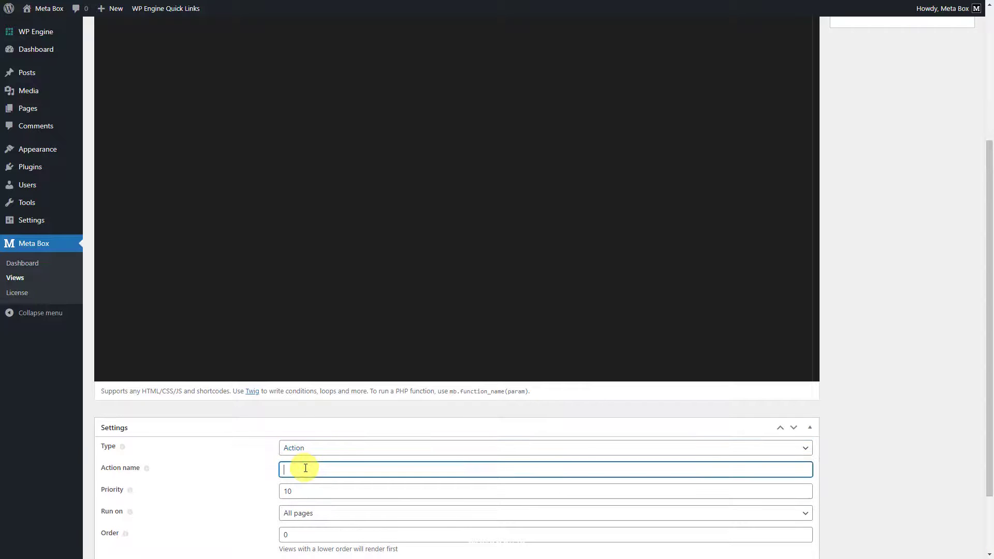
pyautogui.write('wp_footer')
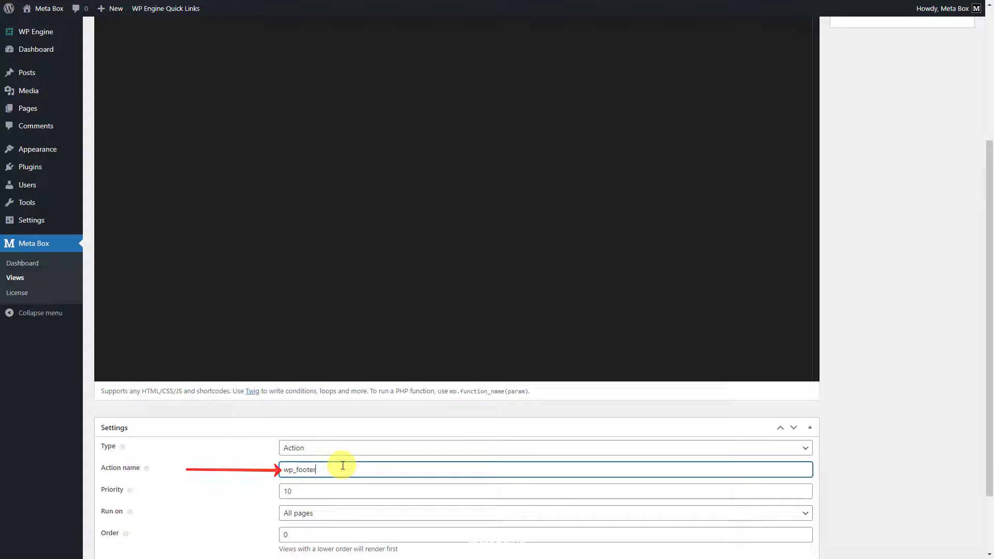
# - Publish the footer view and visit the live site, dismissing its alert
pyautogui.moveTo(988, 306); pyautogui.dragTo(988, 211)
pyautogui.click(951, 124)
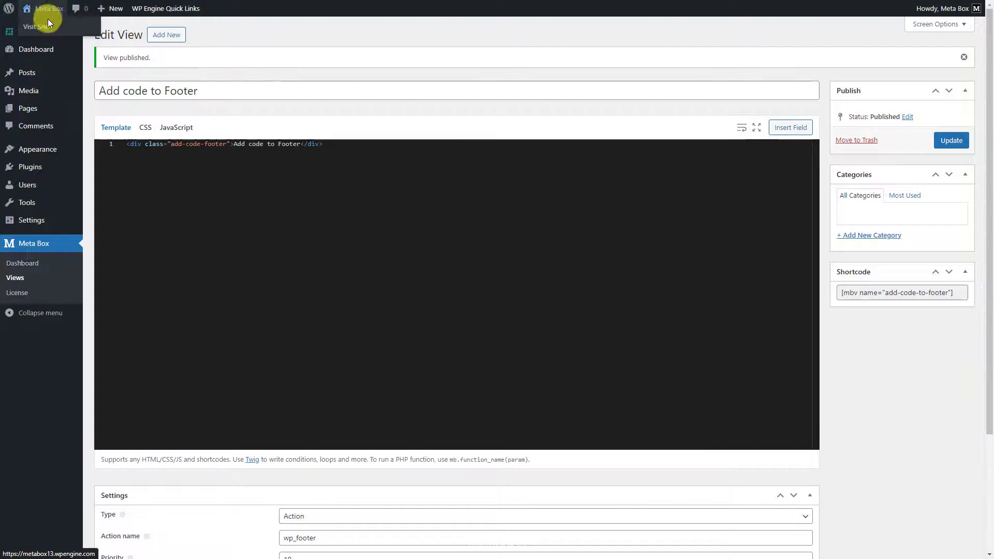
pyautogui.click(45, 27)
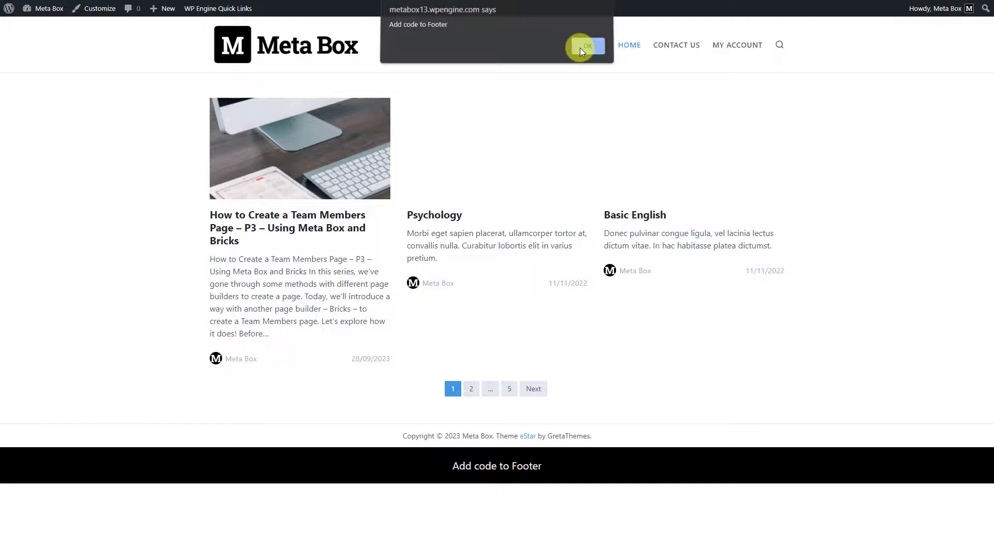
pyautogui.click(580, 47)
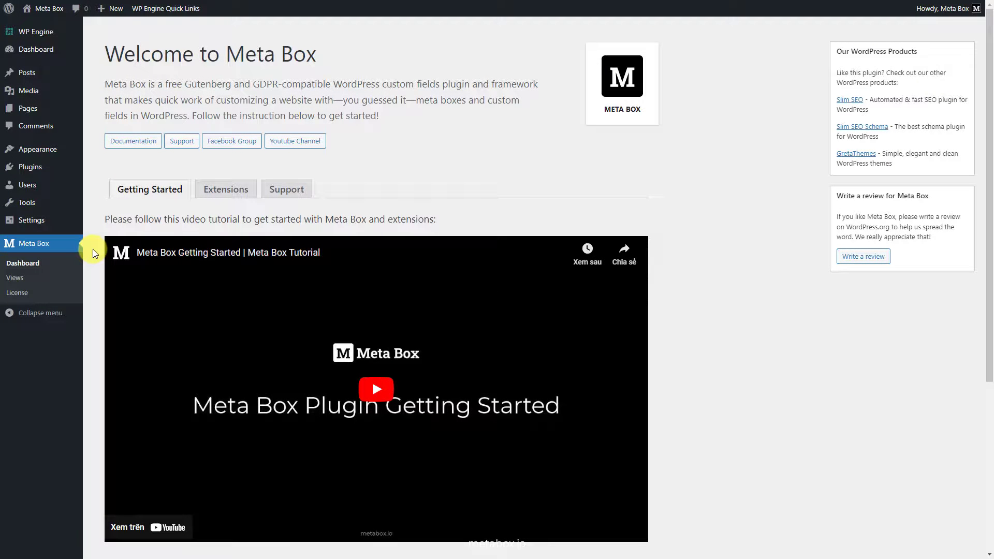
# - Create a view titled "Add Google Analytics Code" containing the Google Analytics tracking script as JavaScript, with placeholder ID UA-xxxxxx-1
pyautogui.click(21, 277)
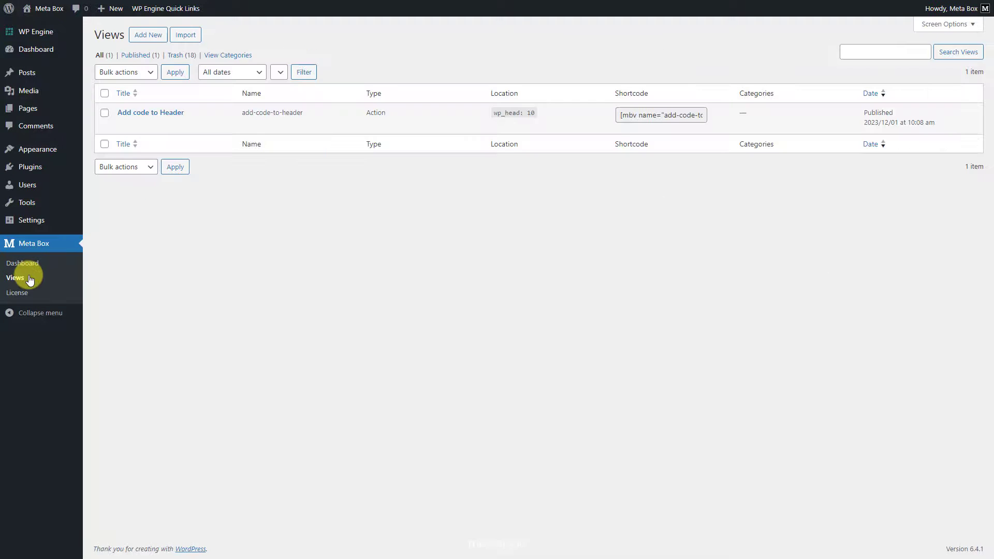
pyautogui.click(155, 35)
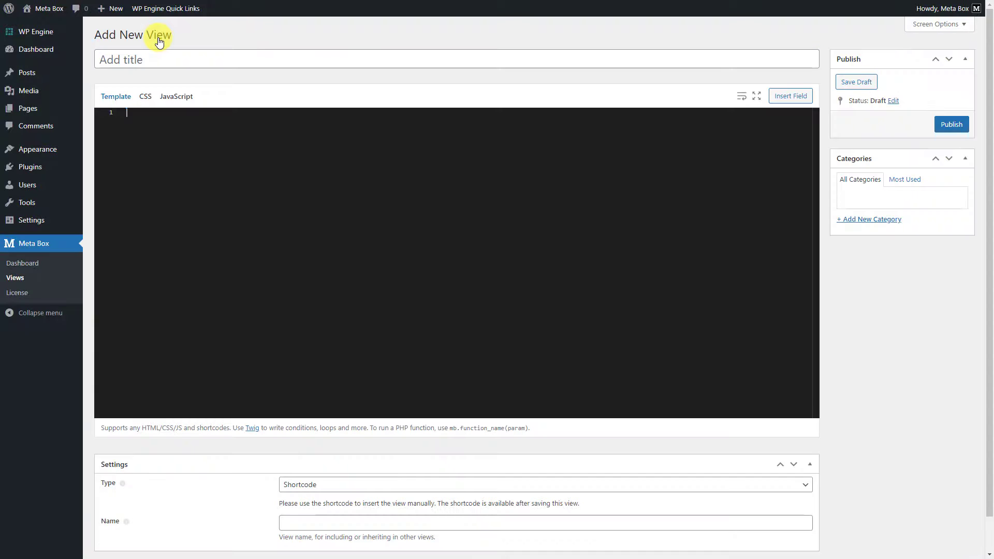
pyautogui.click(145, 60)
pyautogui.write('Add Google Analytics Code')
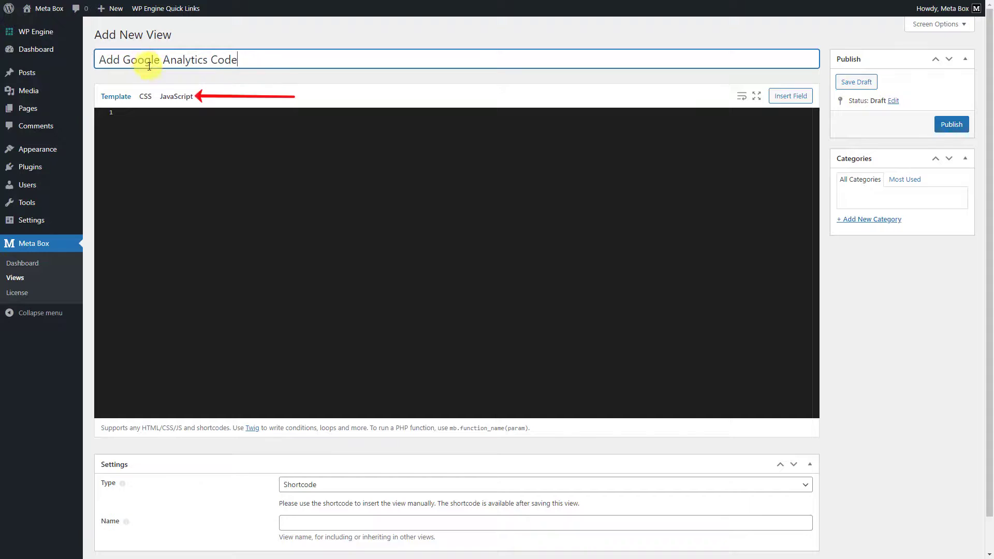
pyautogui.click(175, 96)
pyautogui.write("(function (i, s, o, g, r, a, m) {     i['GoogleAnalyticsObject'] = r; i[r] = i[r] || function () {         (i[r].q = i[r].q || []).push(arguments)     }, i[r].l = 1 * new Date(); a = s.createElement(o),         m = s.getElementsByTagName(o)[0]; a.async = 1; a.src = g; m.parentNode.insertBefore(a, m) })(window, document, 'script', '//www.google-analytics.com/analytics.js', 'ga');  ga('create', 'UA-xxxxxx-1', 'auto'); ga('send', 'pageview');")
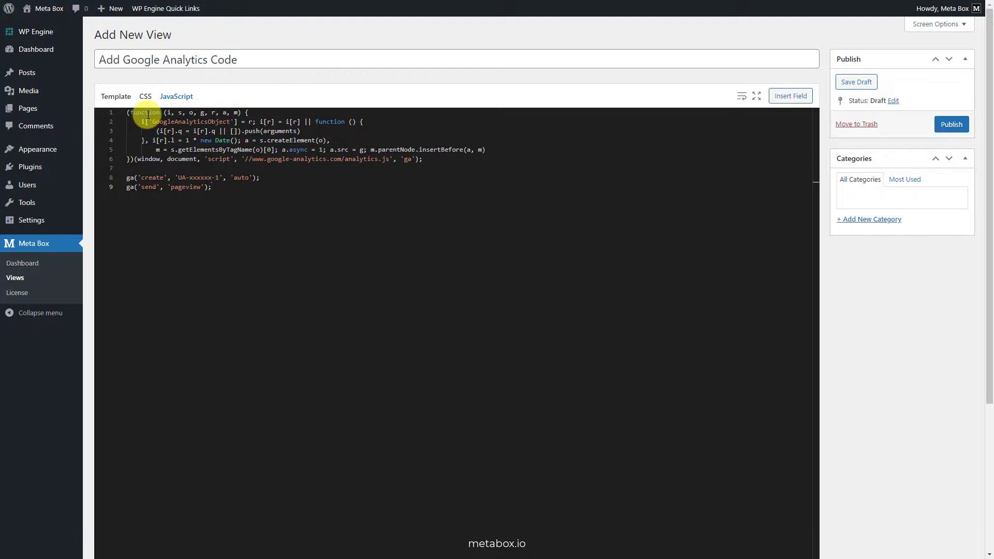
# - Set the Google Analytics view's type to Action with the action name wp_head
pyautogui.moveTo(988, 276); pyautogui.dragTo(986, 428)
pyautogui.click(368, 450)
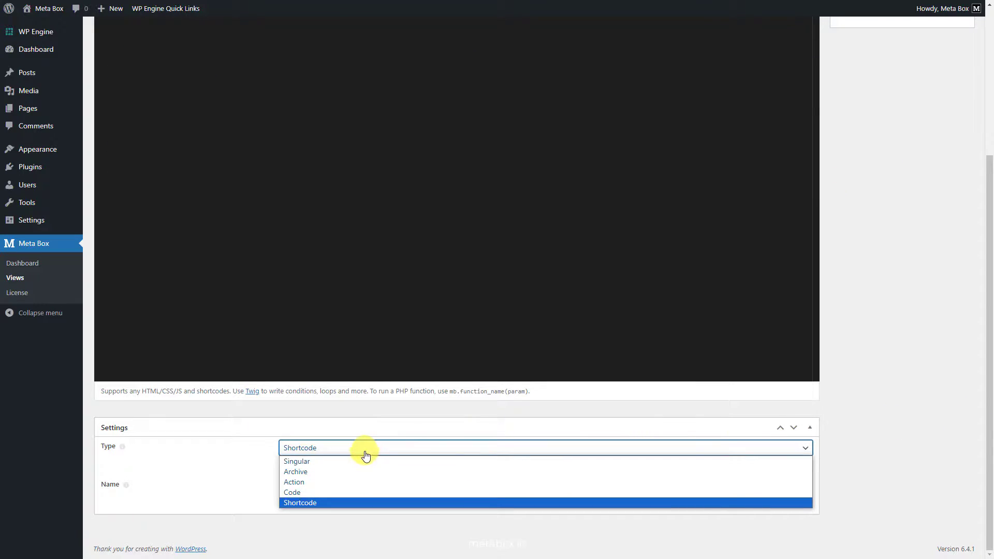
pyautogui.click(354, 481)
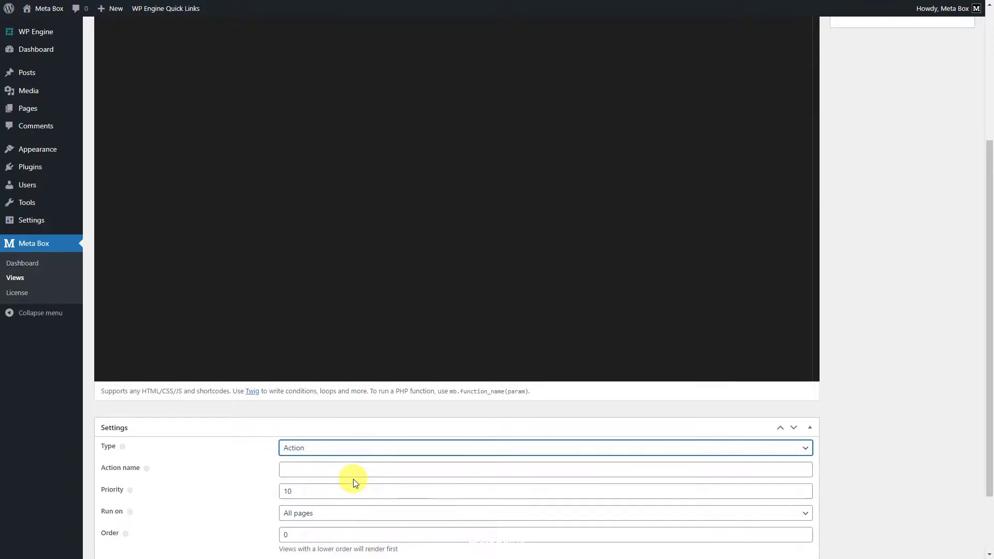
pyautogui.click(323, 472)
pyautogui.write('wp_head')
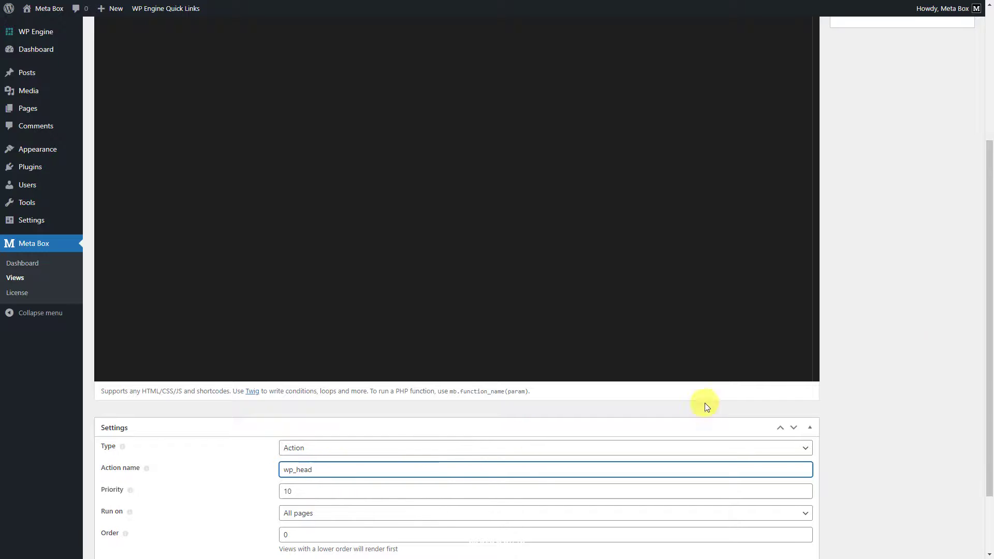
# - Publish the view containing the Google Analytics code
pyautogui.moveTo(985, 317); pyautogui.dragTo(980, 172)
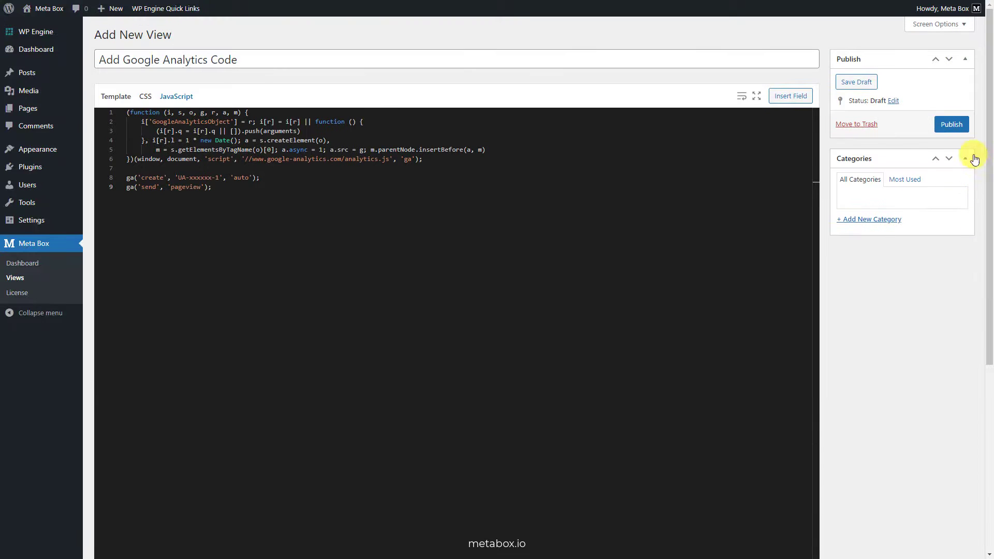
pyautogui.click(952, 125)
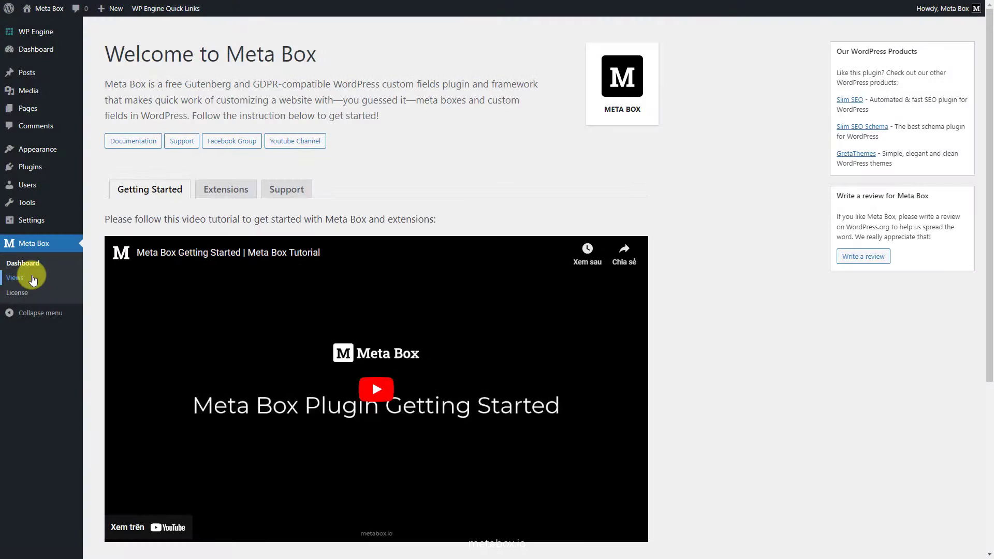
# - Create a view titled "Add Google Tag Manager Code" and paste the Google Tag Manager script with its container ID as the view's JavaScript
pyautogui.click(30, 274)
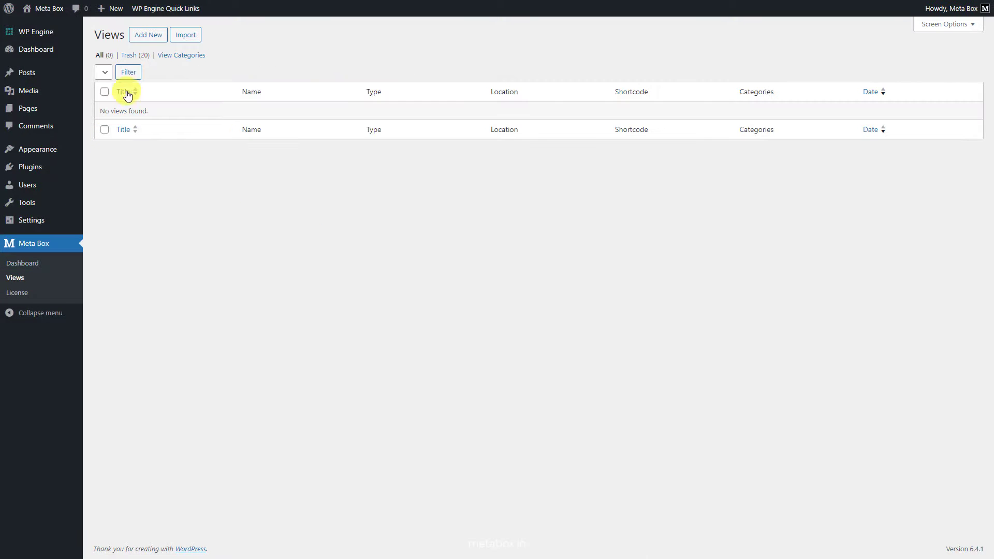
pyautogui.click(154, 38)
pyautogui.click(152, 58)
pyautogui.write('Add Google Tag Manager Code')
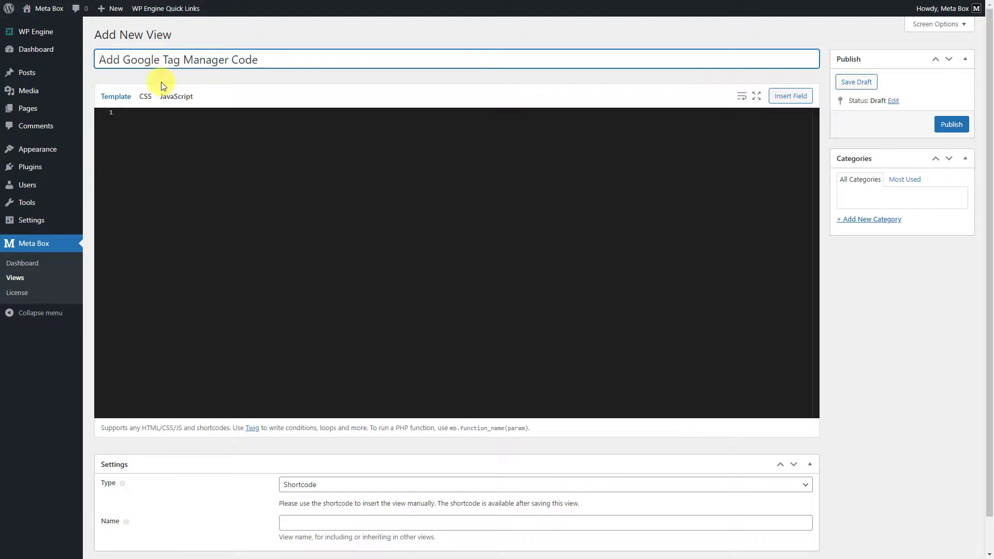
pyautogui.click(174, 97)
pyautogui.click(165, 115)
pyautogui.hotkey('ctrl', 'v')
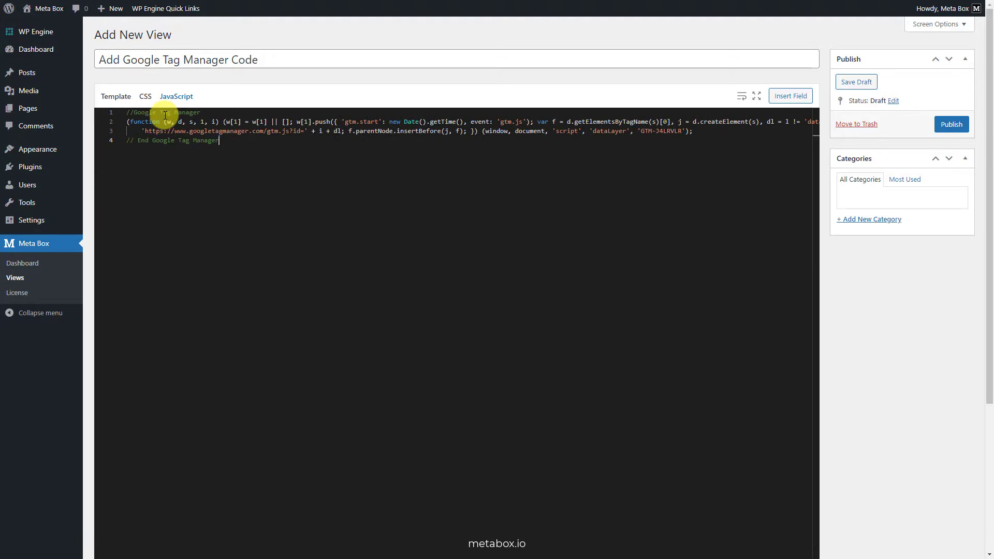
# - Set the Google Tag Manager view's type to Action with the action name wp_head, and publish the view
pyautogui.moveTo(987, 304); pyautogui.dragTo(987, 459)
pyautogui.click(372, 448)
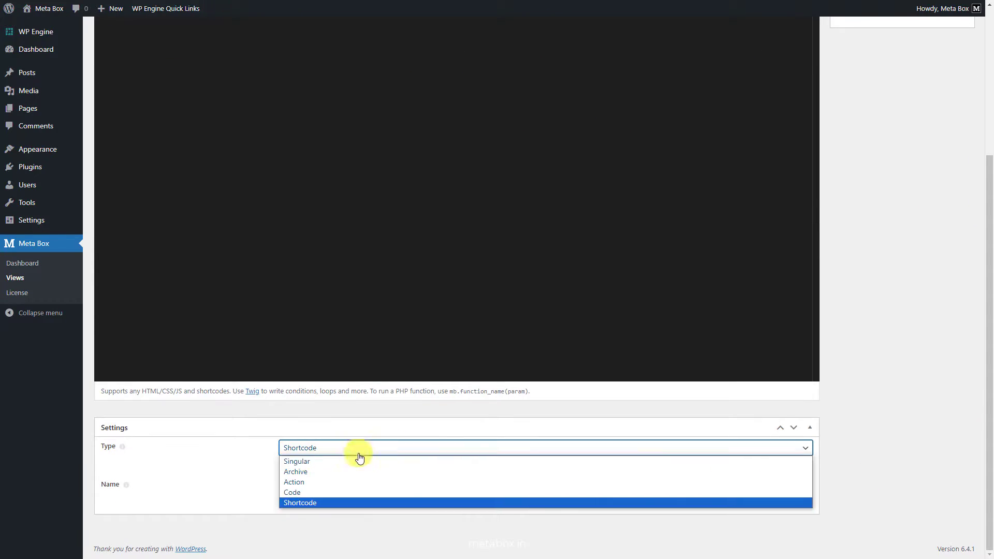
pyautogui.click(317, 477)
pyautogui.click(304, 468)
pyautogui.write('wp_head')
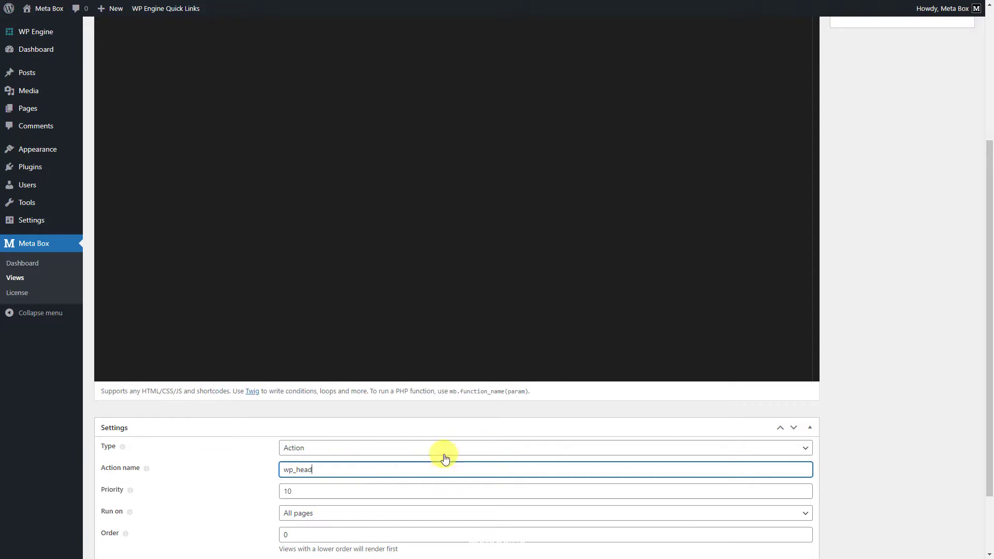
pyautogui.moveTo(987, 348); pyautogui.dragTo(986, 188)
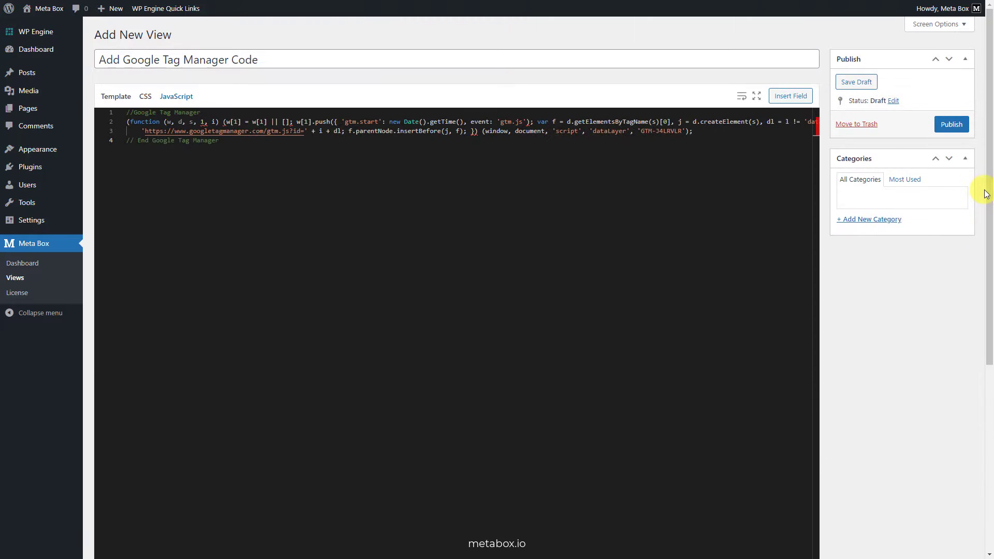
pyautogui.click(952, 127)
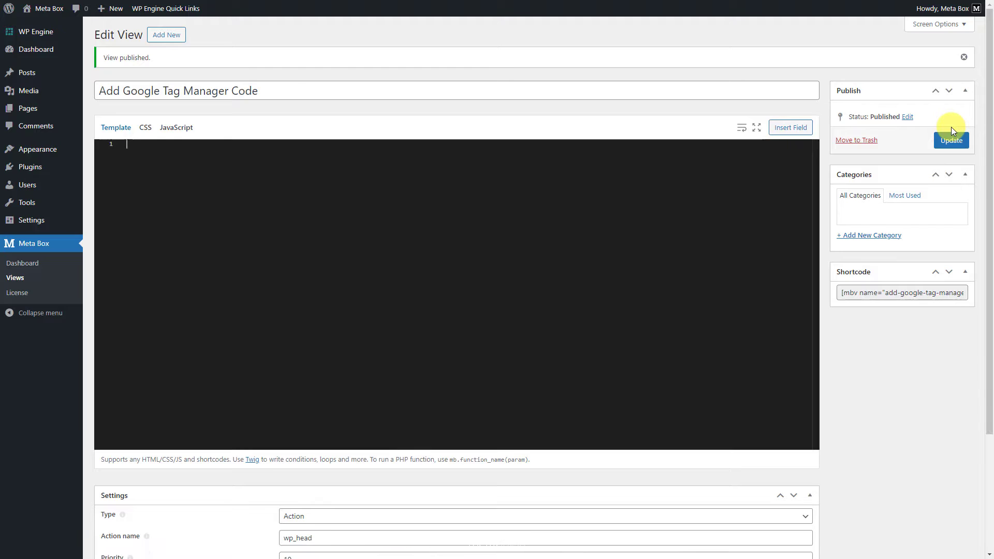